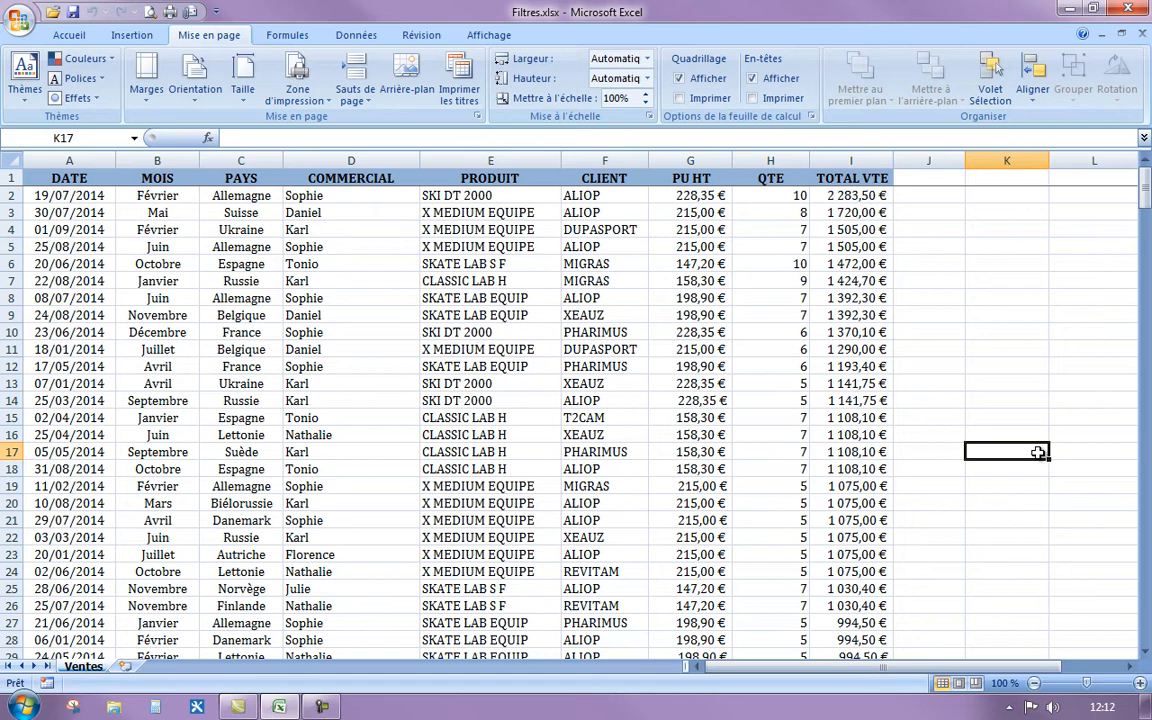
# Turn on automatic filtering for the sales table from a cell inside its data
pyautogui.click(385, 315)
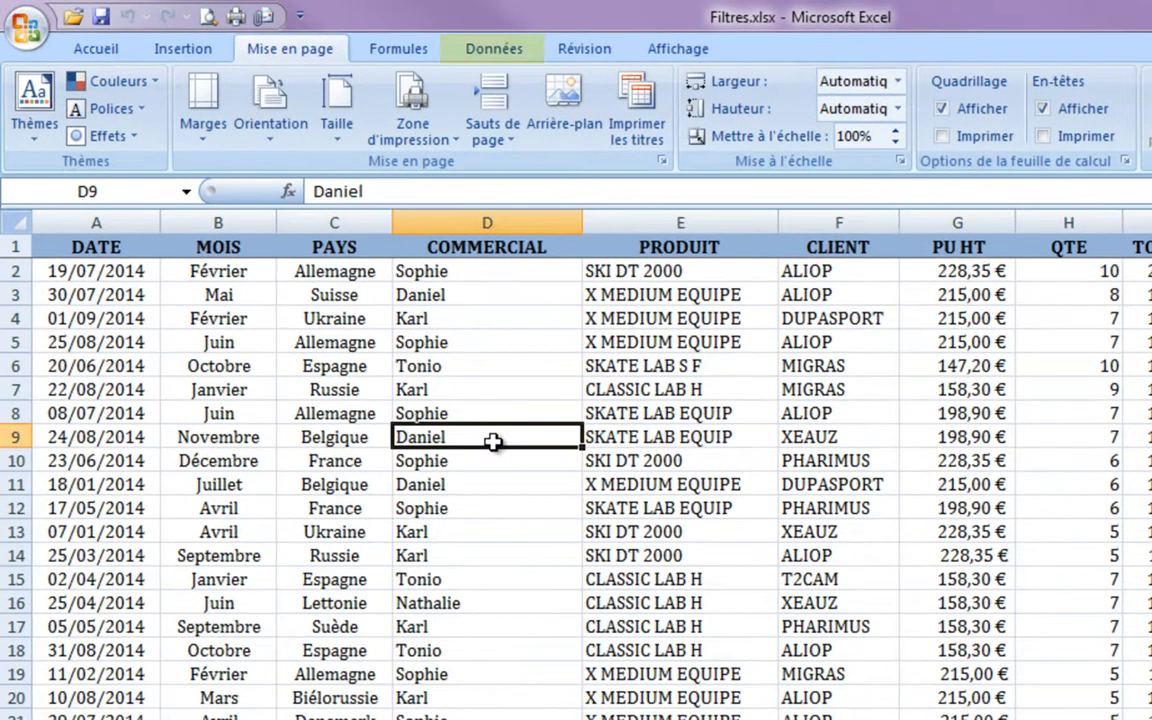
pyautogui.click(510, 48)
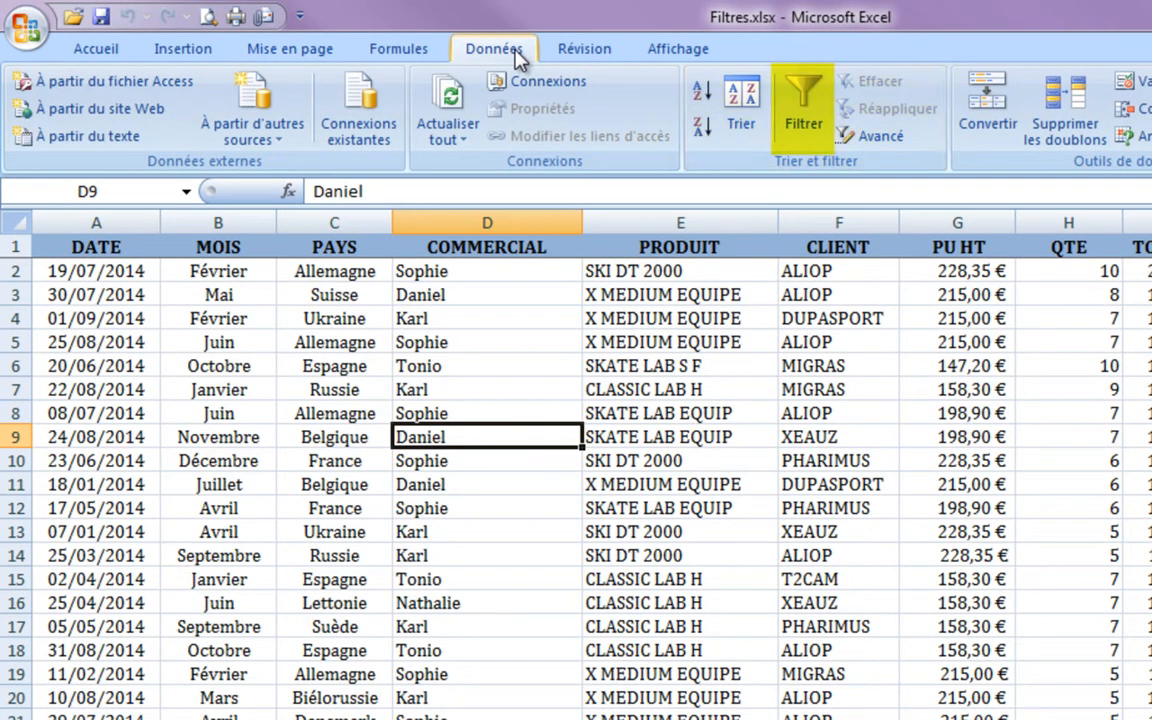
pyautogui.click(808, 124)
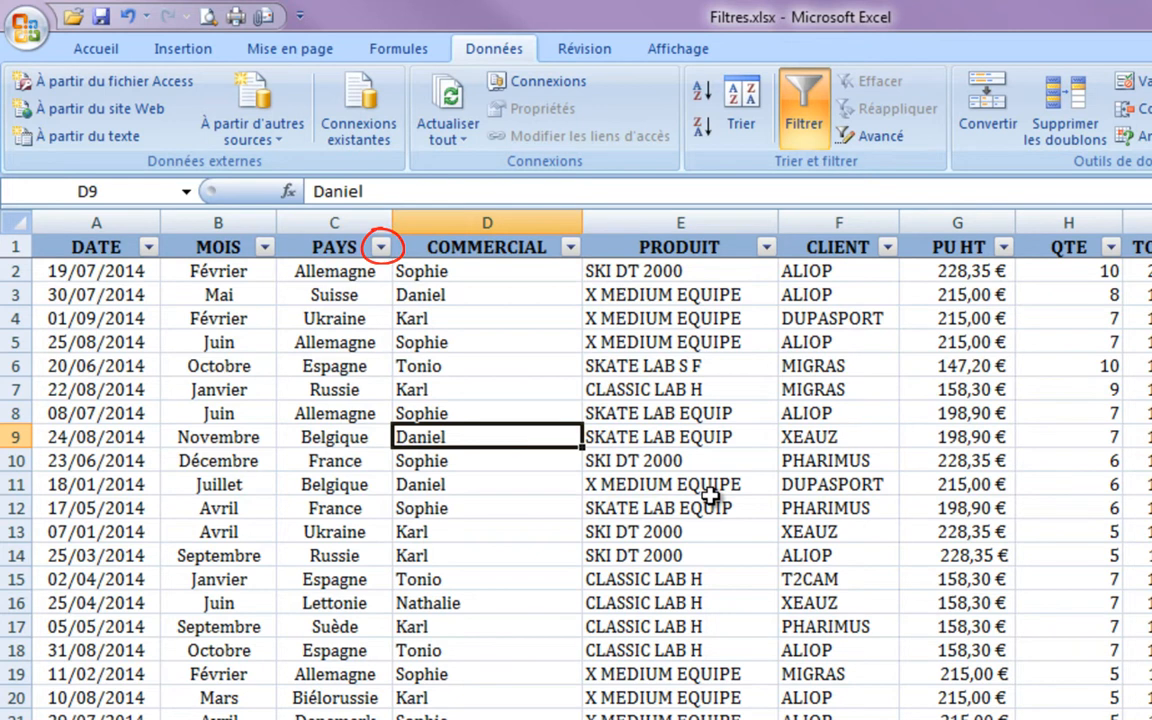
# Filter the PAYS column to show only Allemagne, Espagne, France and Italie
pyautogui.click(381, 247)
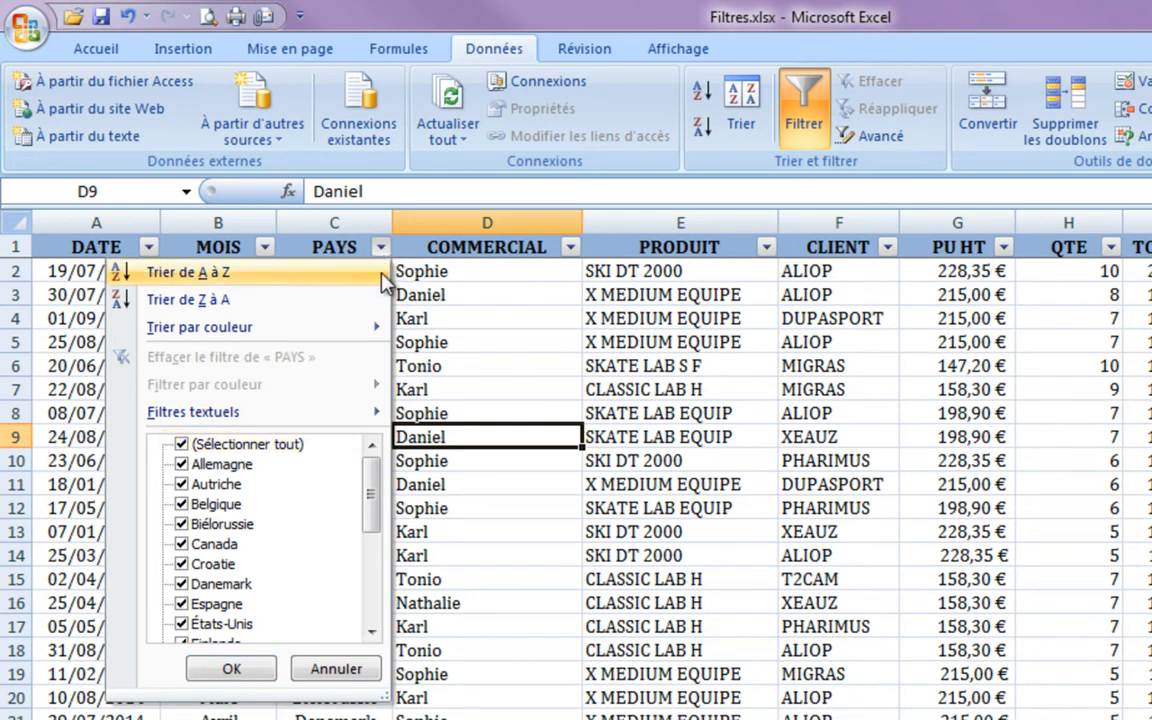
pyautogui.click(181, 444)
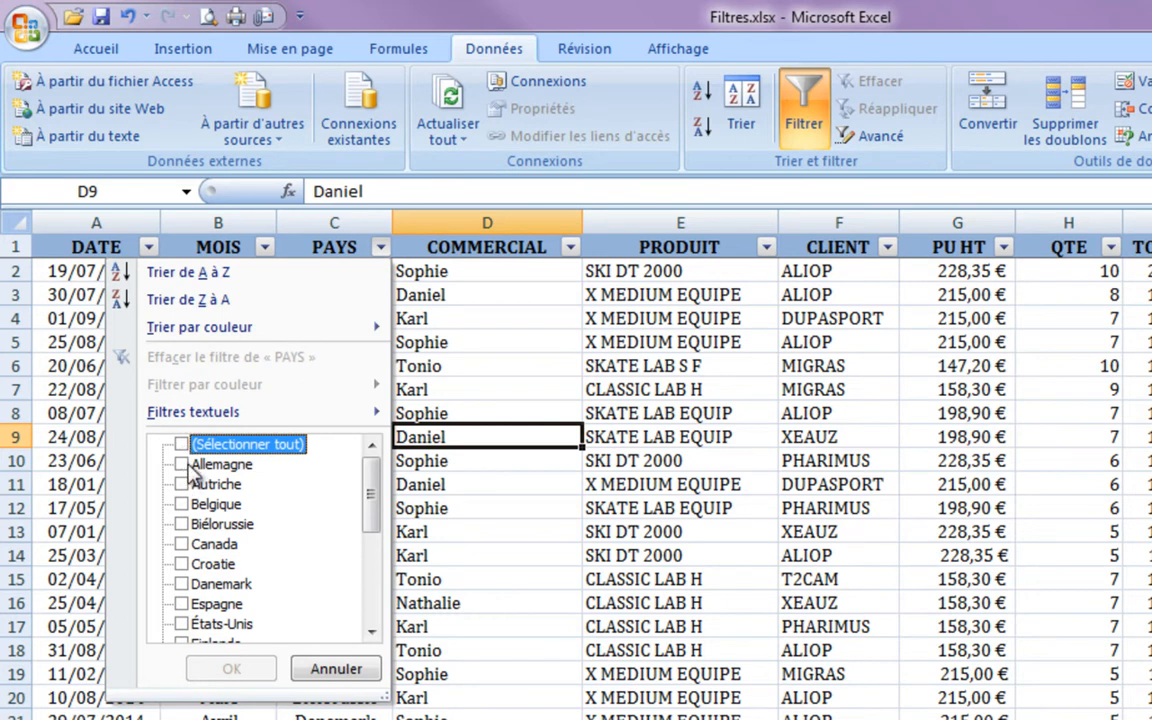
pyautogui.click(181, 464)
pyautogui.scroll(-1, 185, 590)
pyautogui.click(184, 584)
pyautogui.moveTo(365, 508); pyautogui.dragTo(369, 533)
pyautogui.click(181, 584)
pyautogui.click(181, 604)
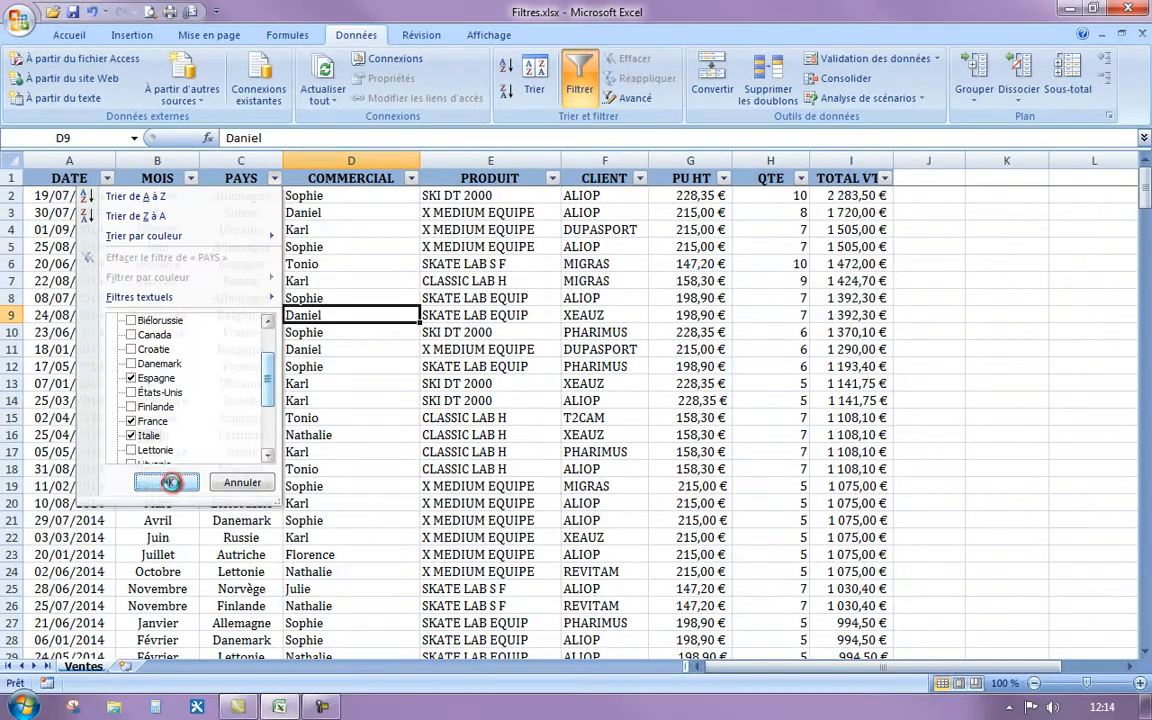
pyautogui.click(231, 668)
# Look through the rows kept by the country filter and check the filter marker on the PAYS header
pyautogui.scroll(-1, 342, 465)
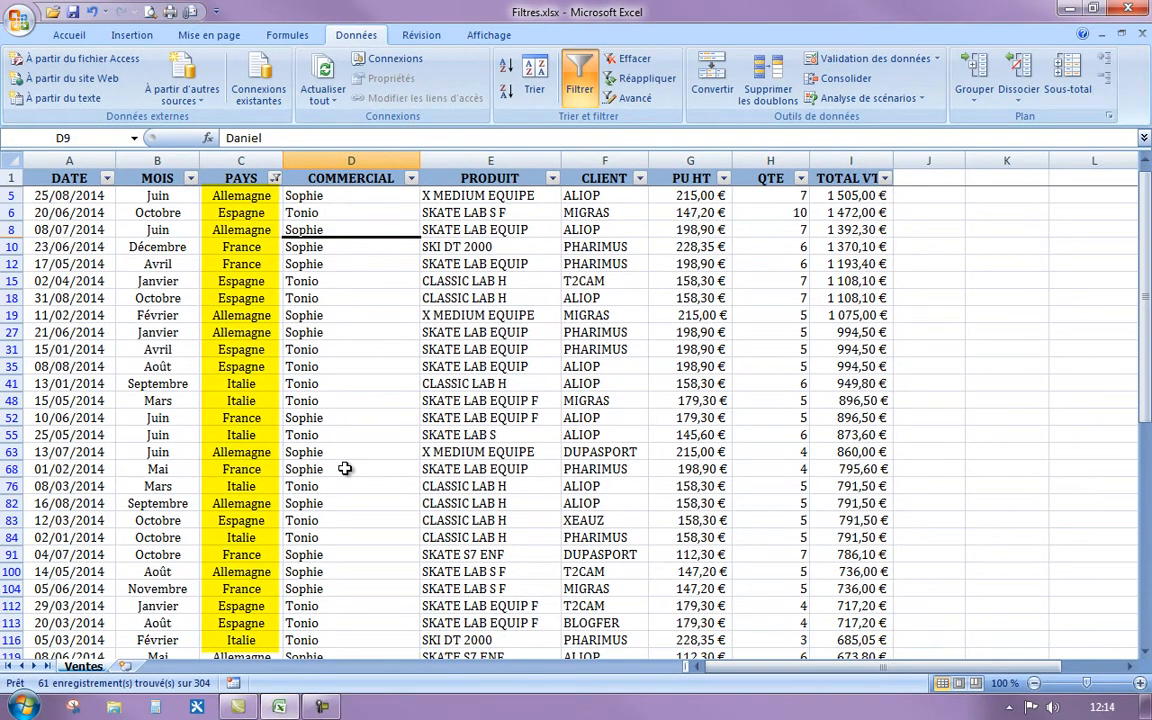
pyautogui.scroll(-2, 344, 468)
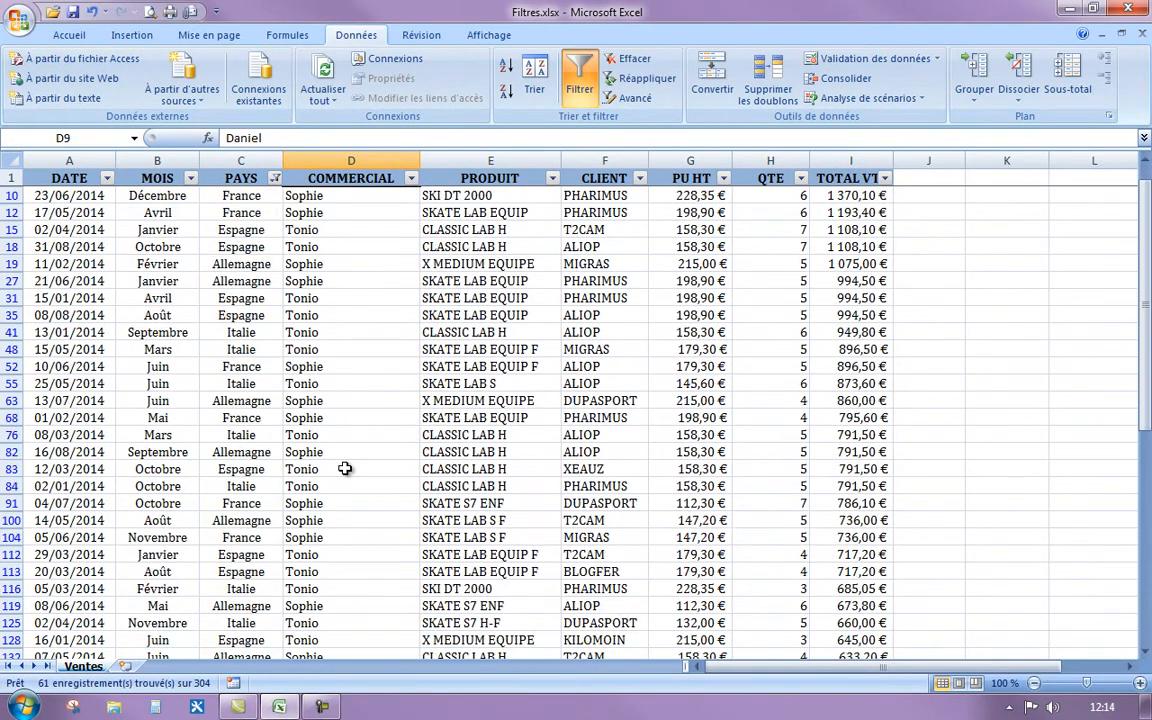
pyautogui.scroll(-1, 344, 468)
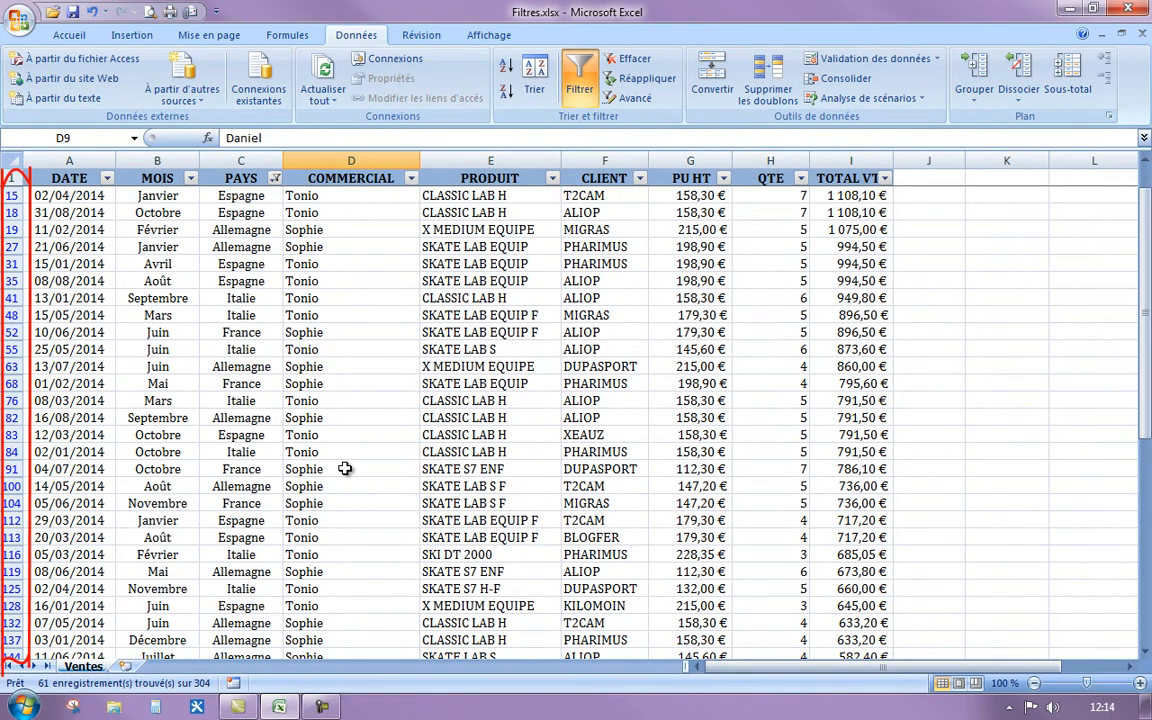
pyautogui.scroll(-4, 344, 468)
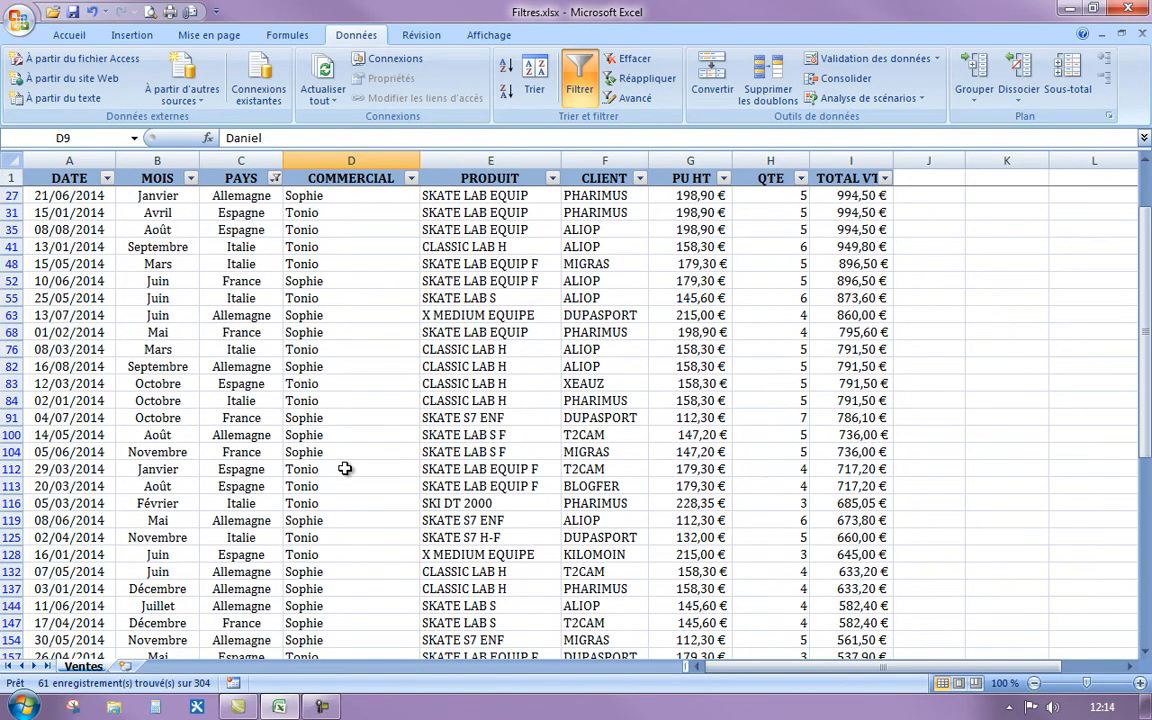
pyautogui.scroll(6, 513, 272)
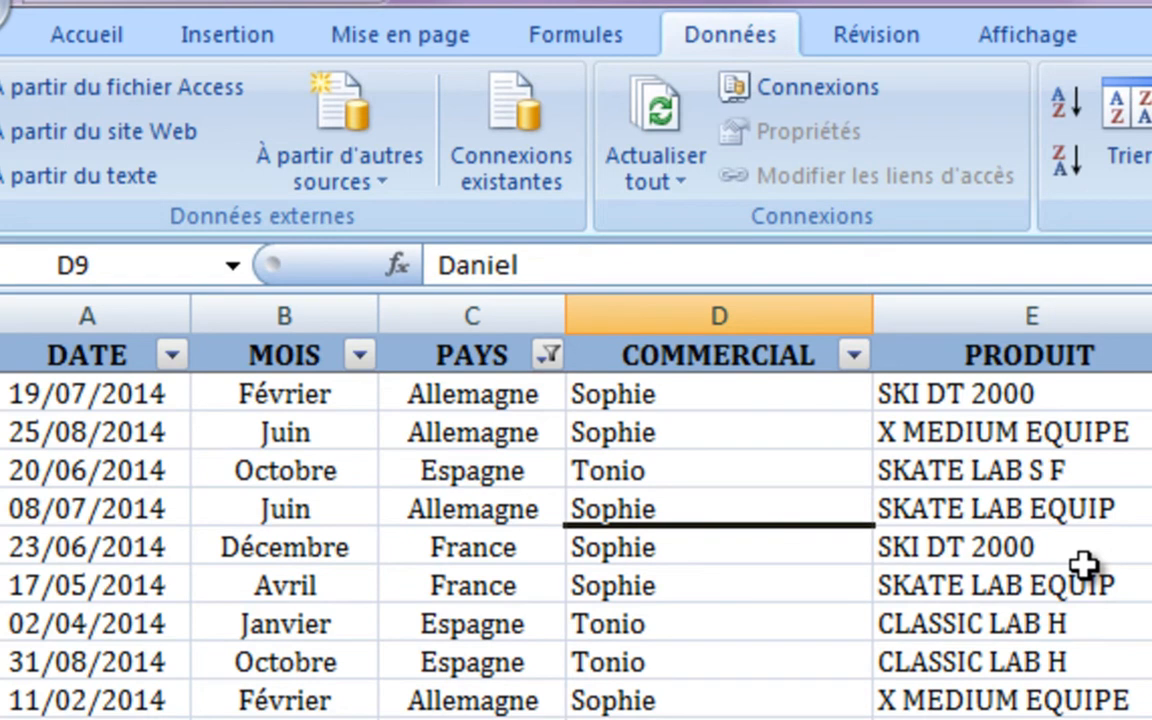
pyautogui.moveTo(547, 358)
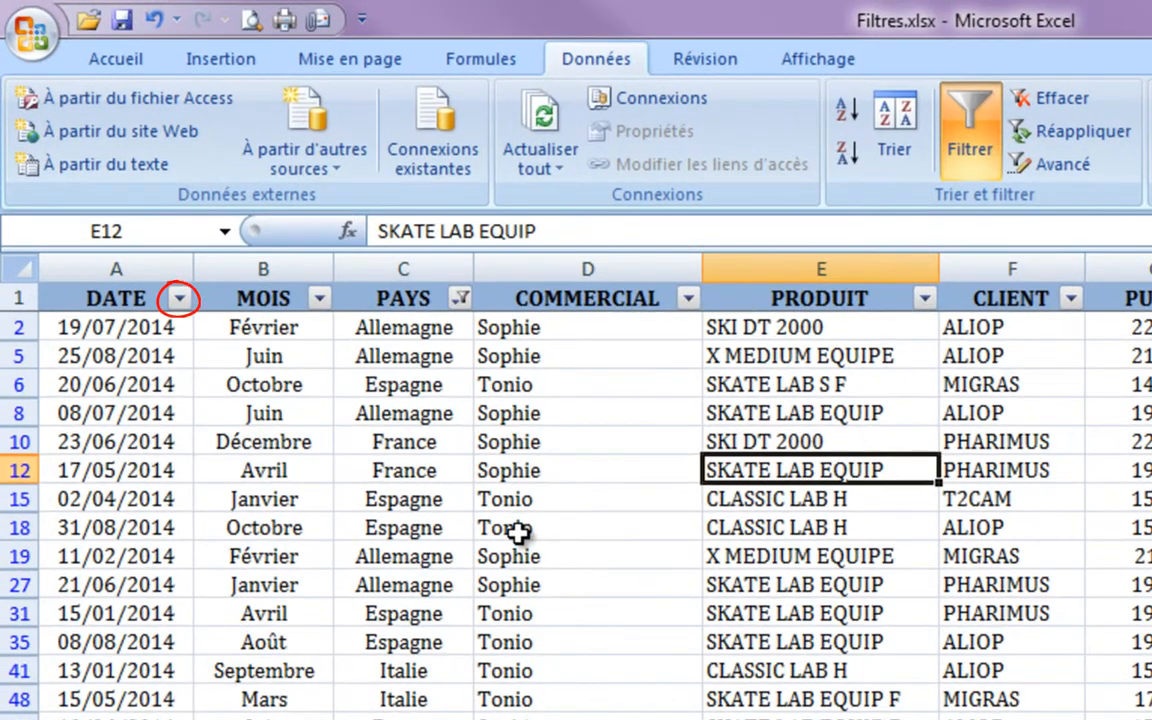
# Filter the DATE column to show only août 2014 on top of the country filter
pyautogui.click(180, 298)
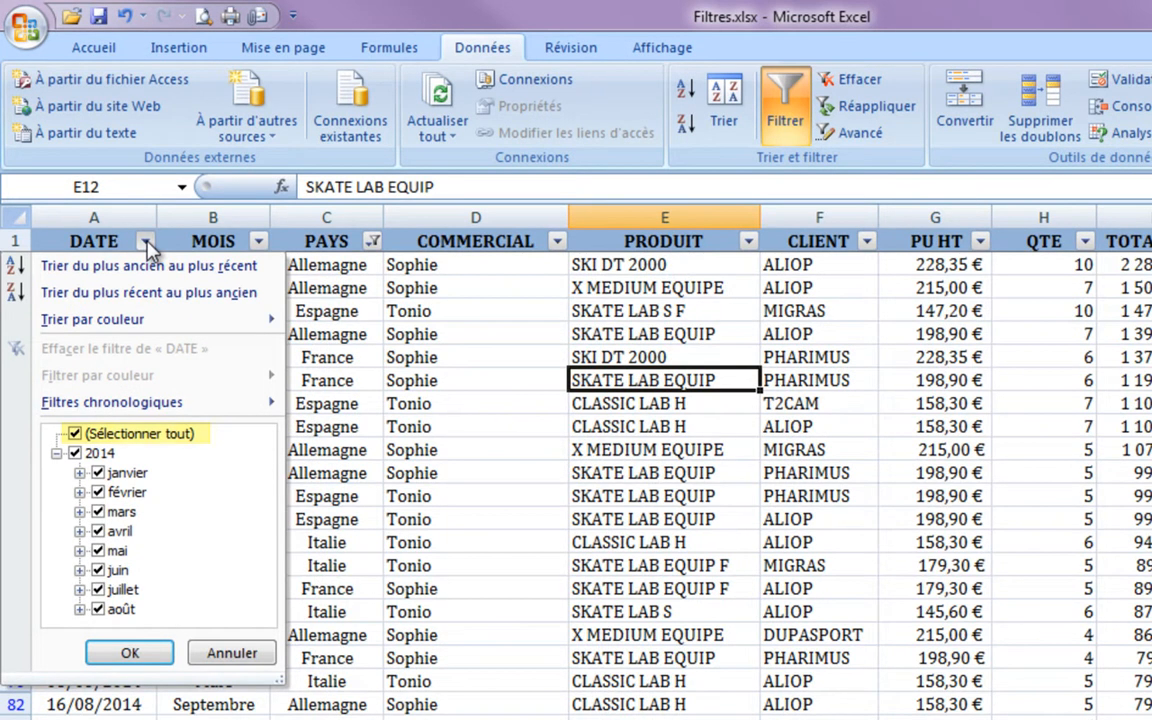
pyautogui.click(75, 434)
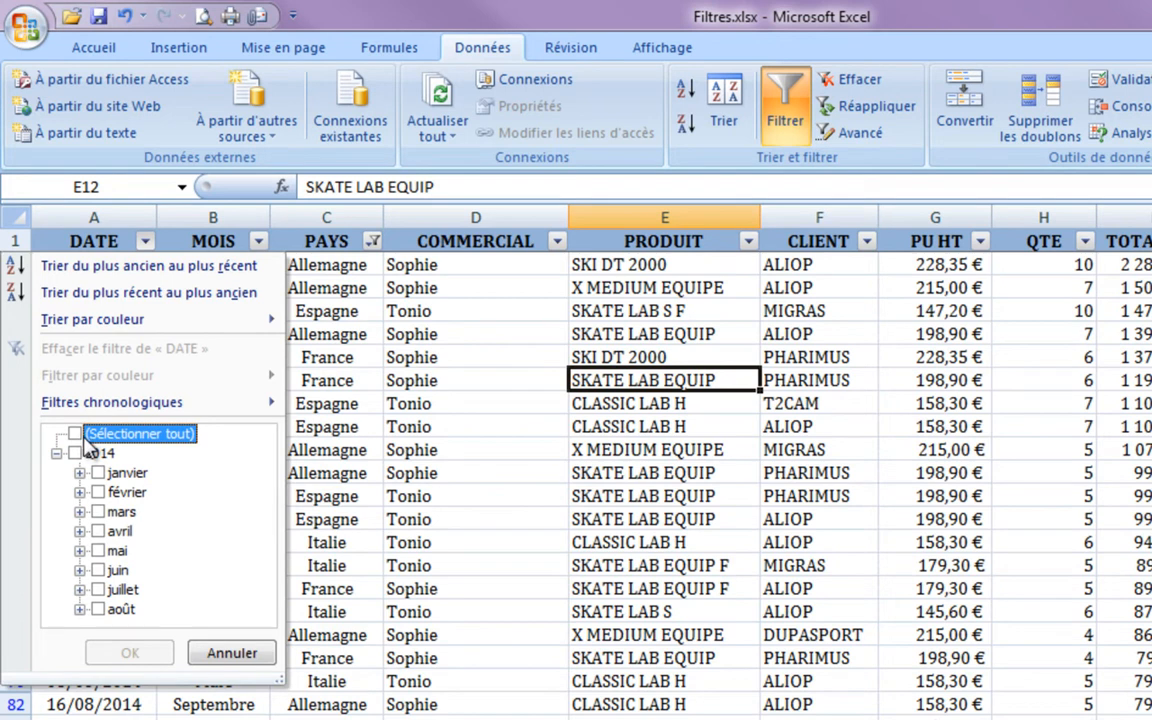
pyautogui.click(97, 609)
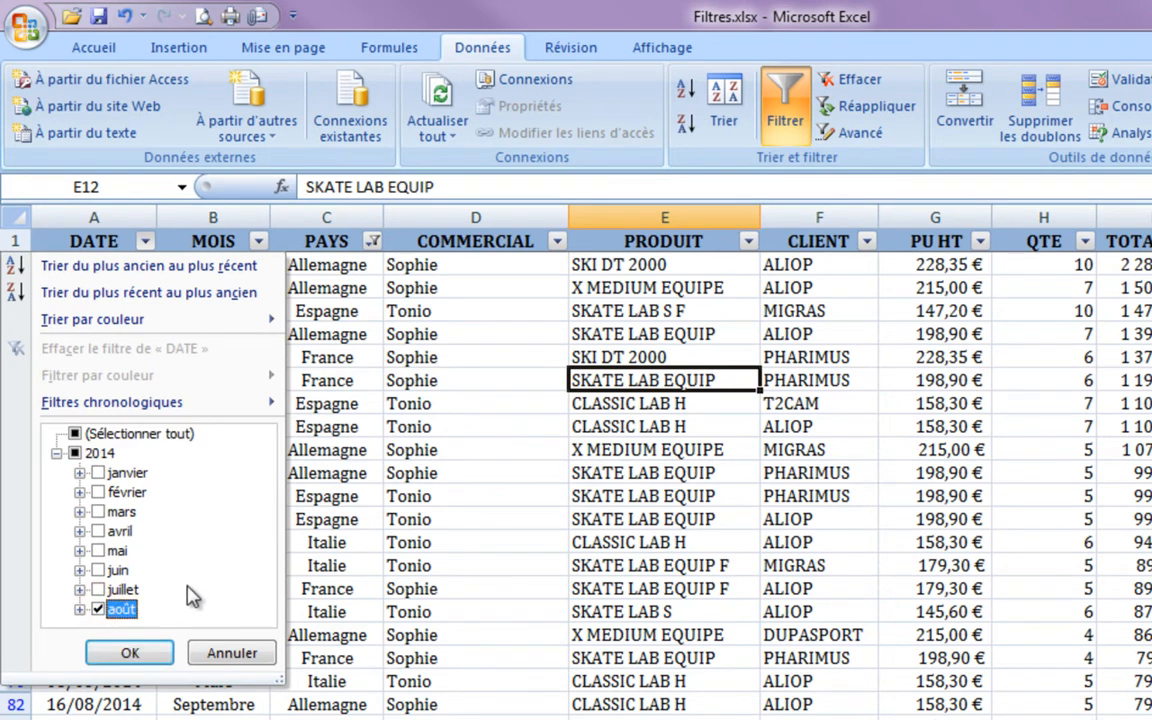
pyautogui.click(138, 652)
pyautogui.click(333, 420)
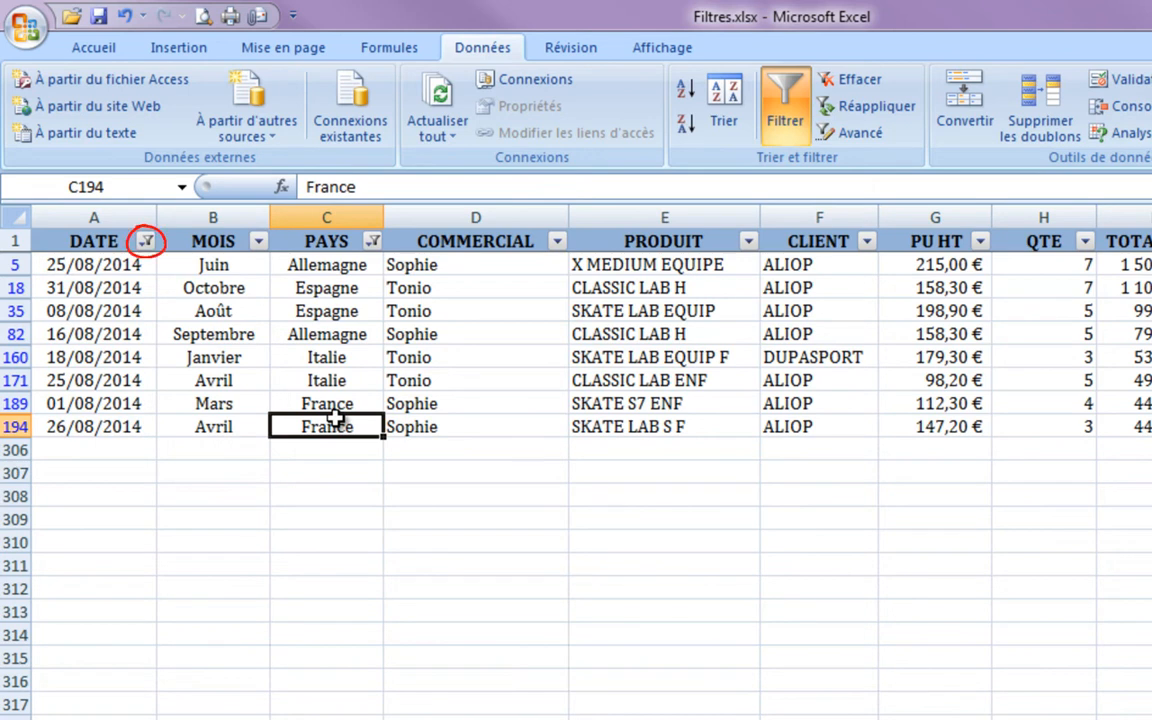
# Change the DATE column's filter to the chronological filter "Ce trimestre"
pyautogui.click(146, 241)
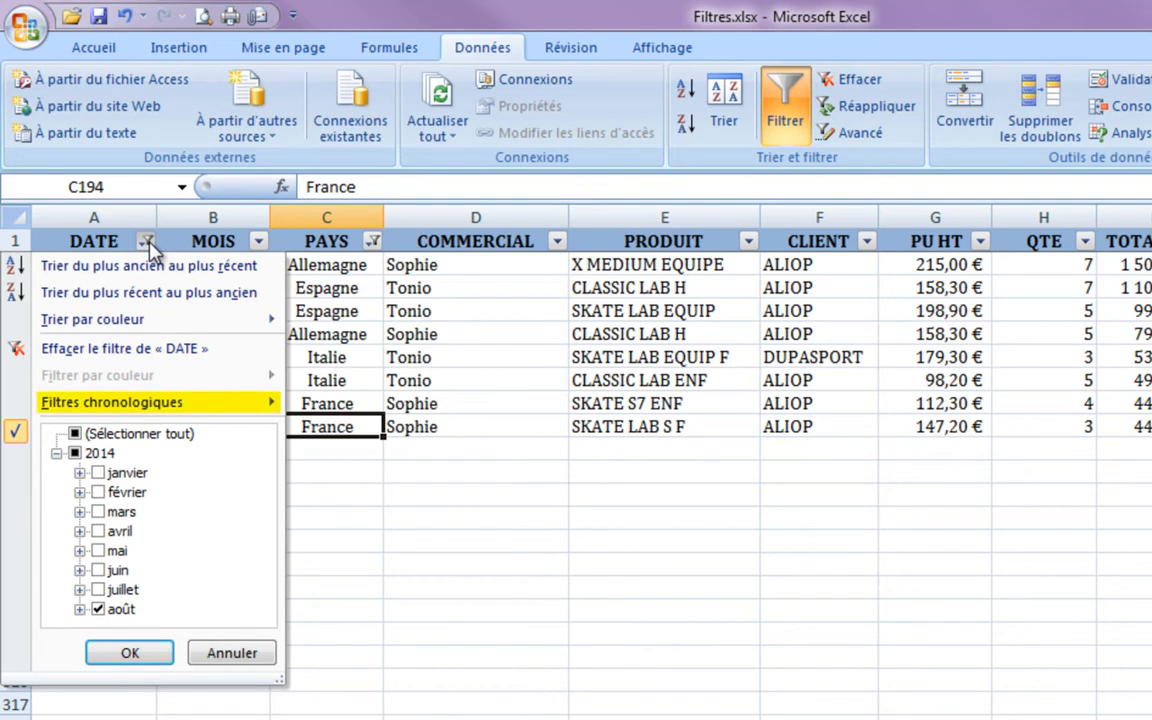
pyautogui.moveTo(163, 410)
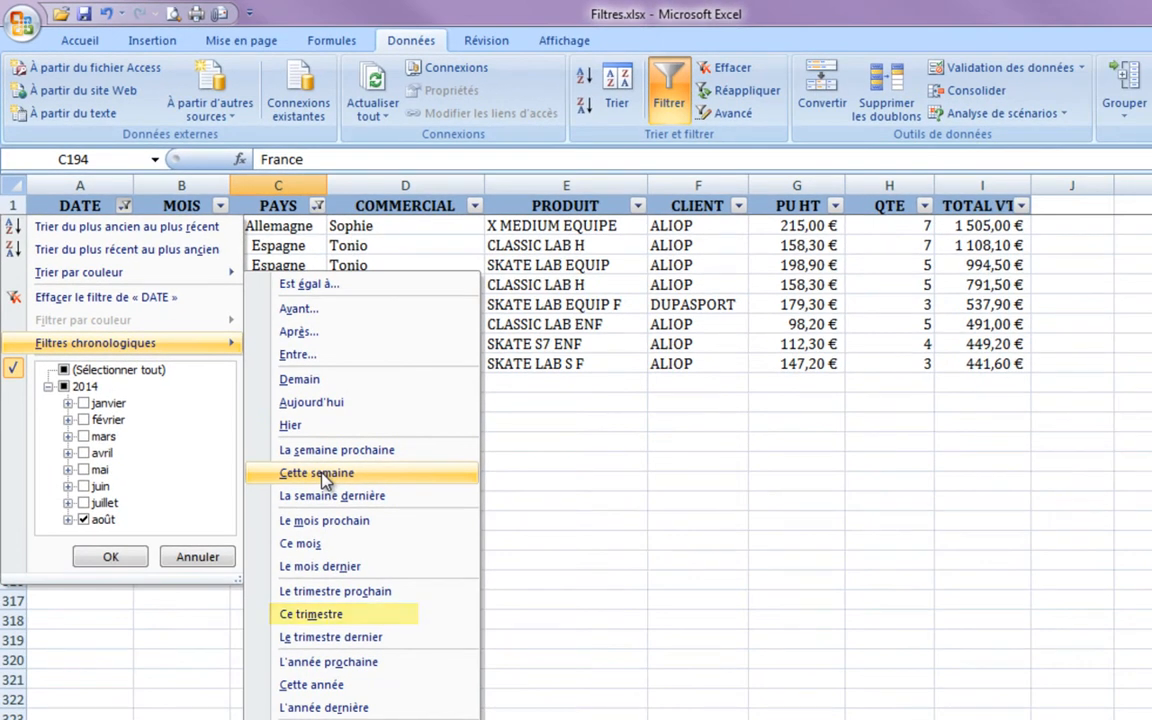
pyautogui.click(330, 617)
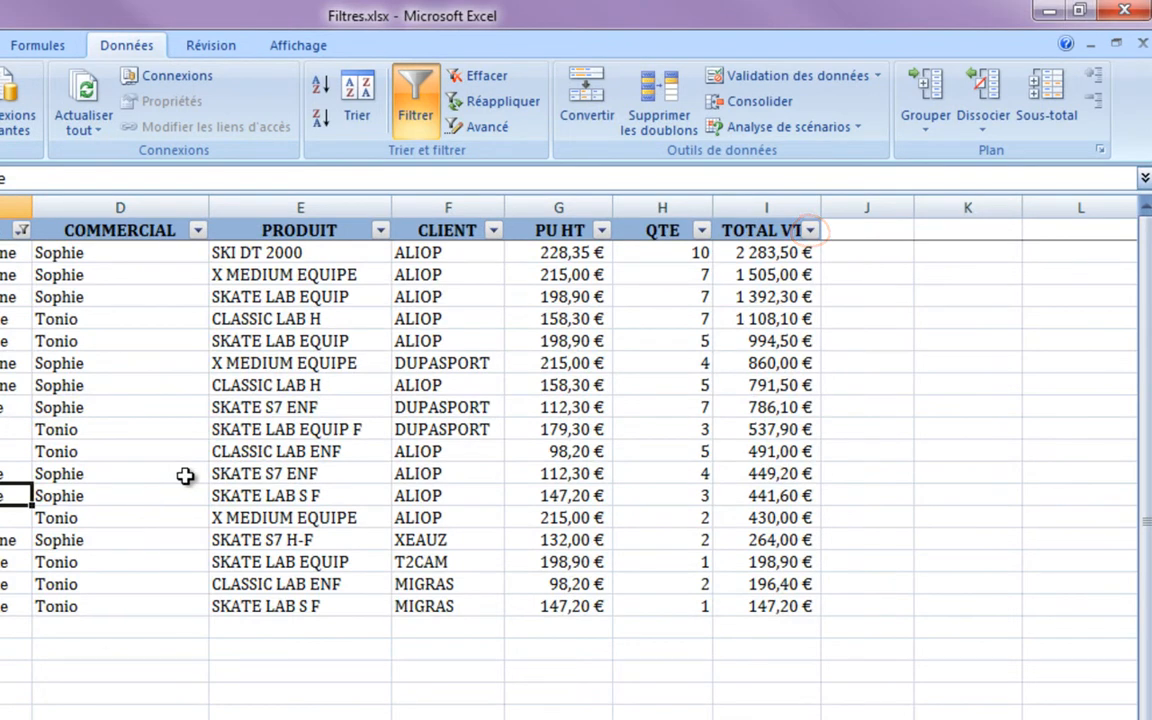
# Apply a numeric filter to the TOTAL VTE column for values greater than or equal to 800
pyautogui.click(811, 231)
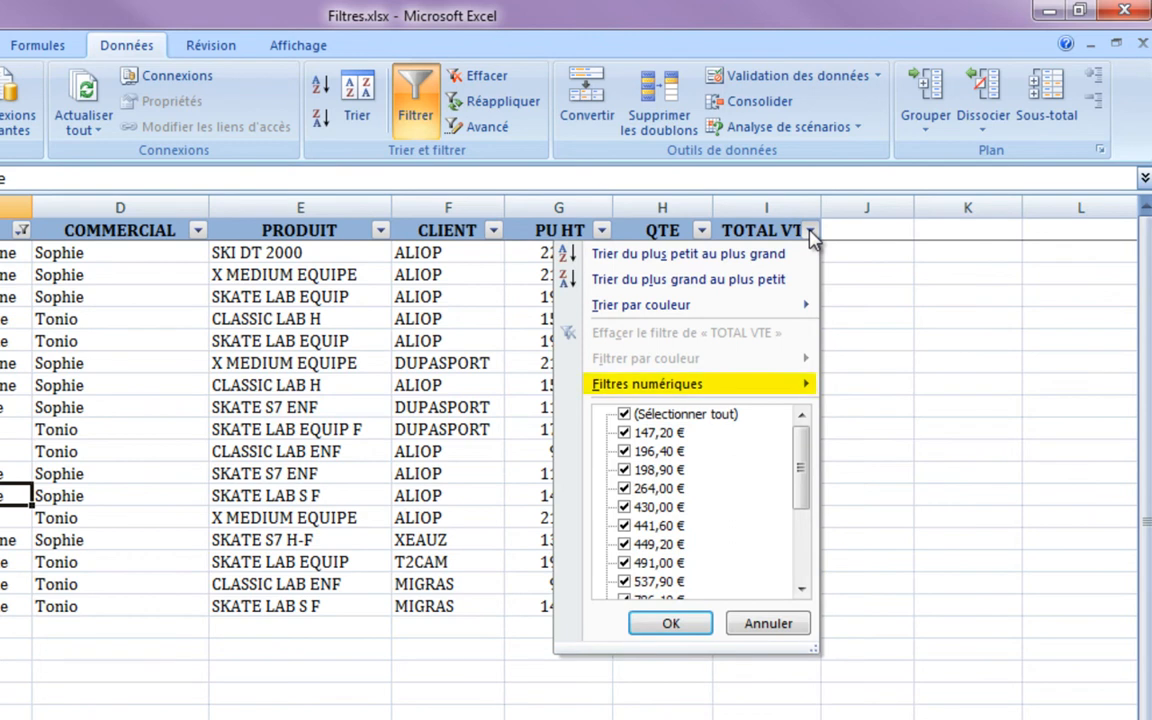
pyautogui.moveTo(733, 388)
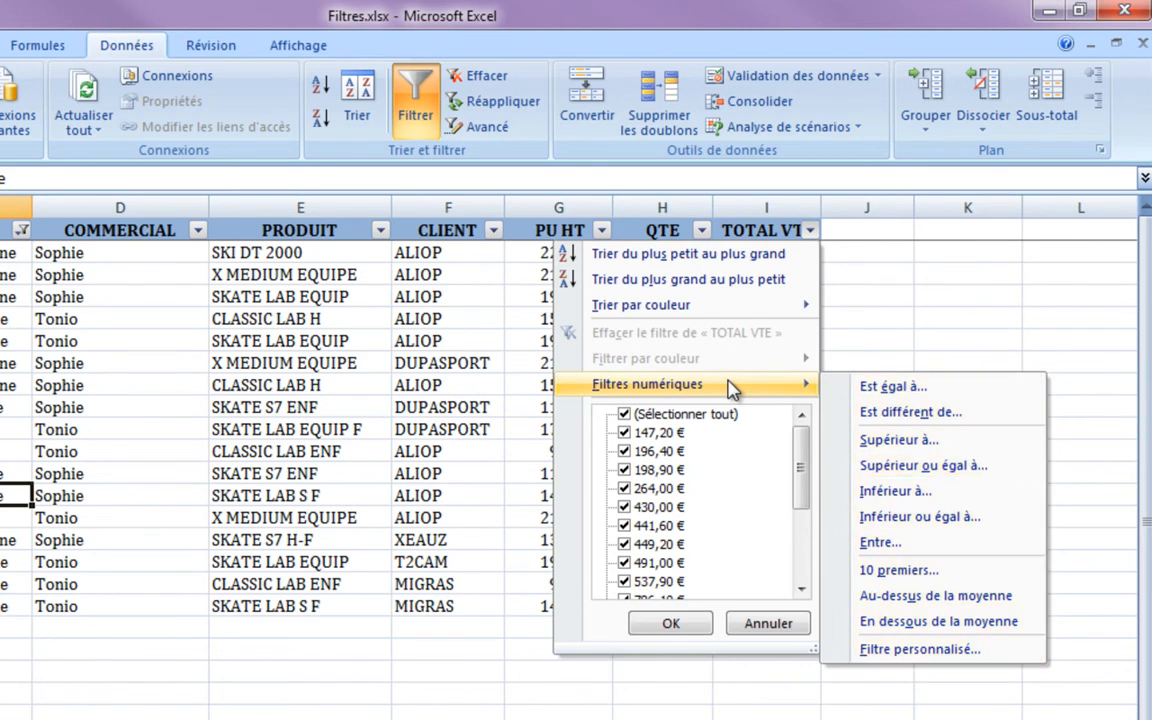
pyautogui.click(915, 466)
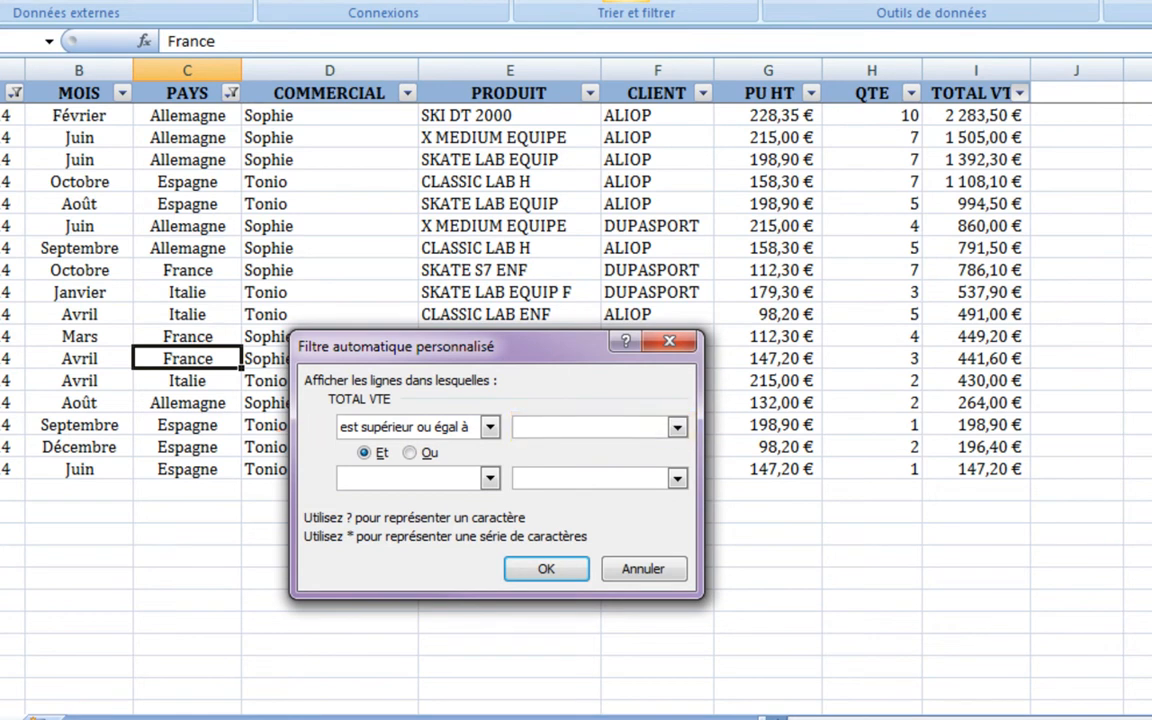
pyautogui.write('800')
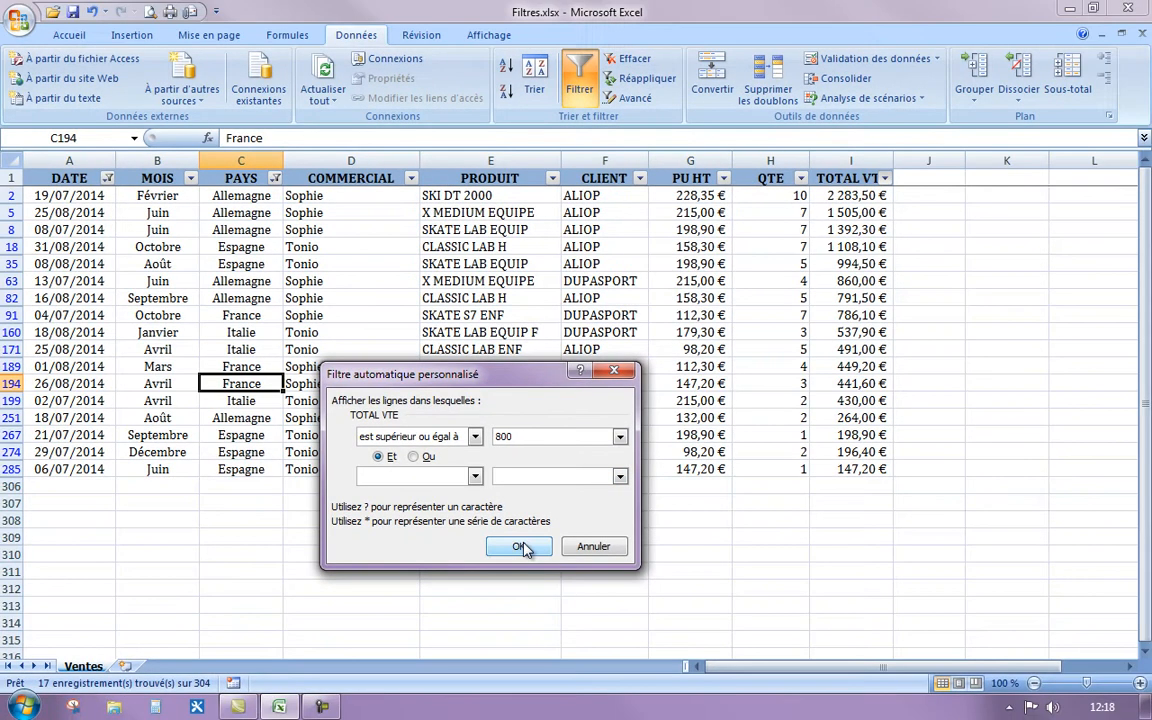
pyautogui.click(549, 570)
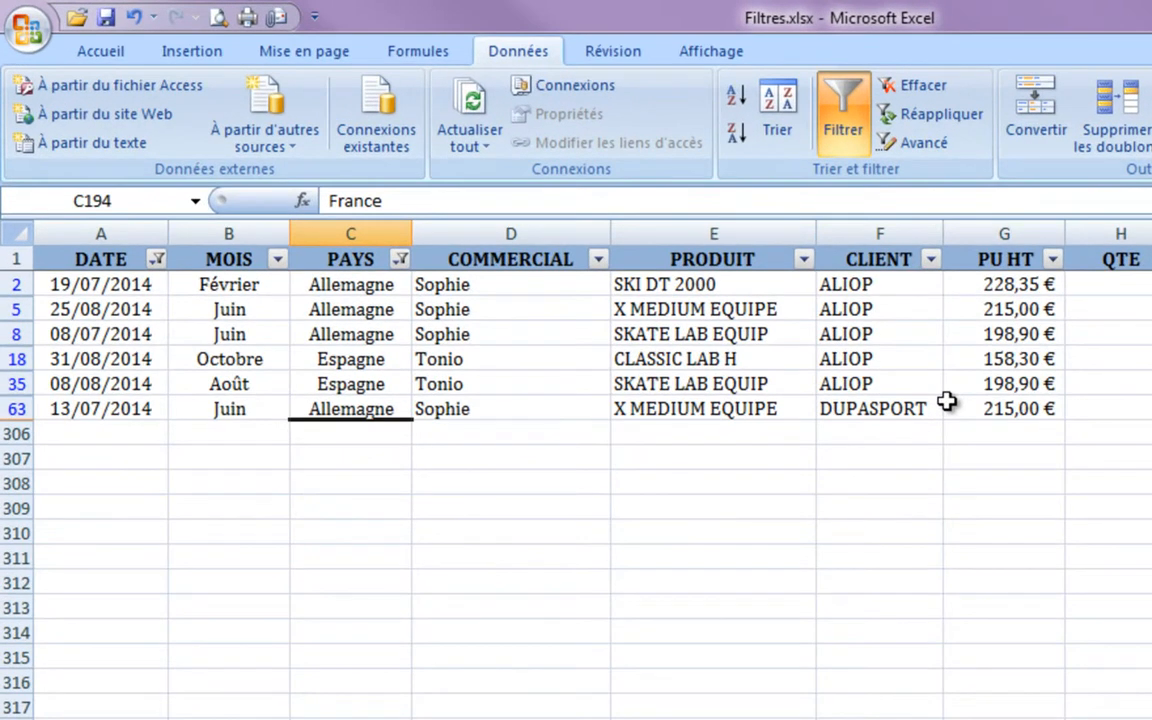
# Clear the filter on the DATE column, and remove all remaining filters from the table at once
pyautogui.click(156, 259)
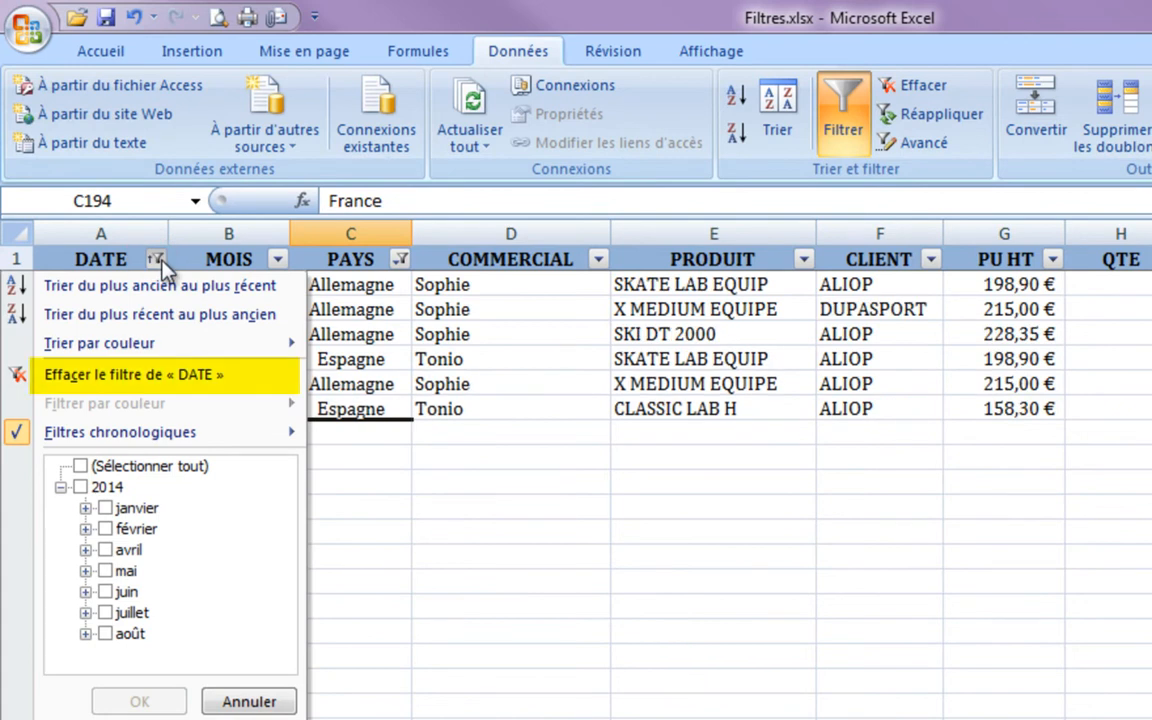
pyautogui.click(150, 376)
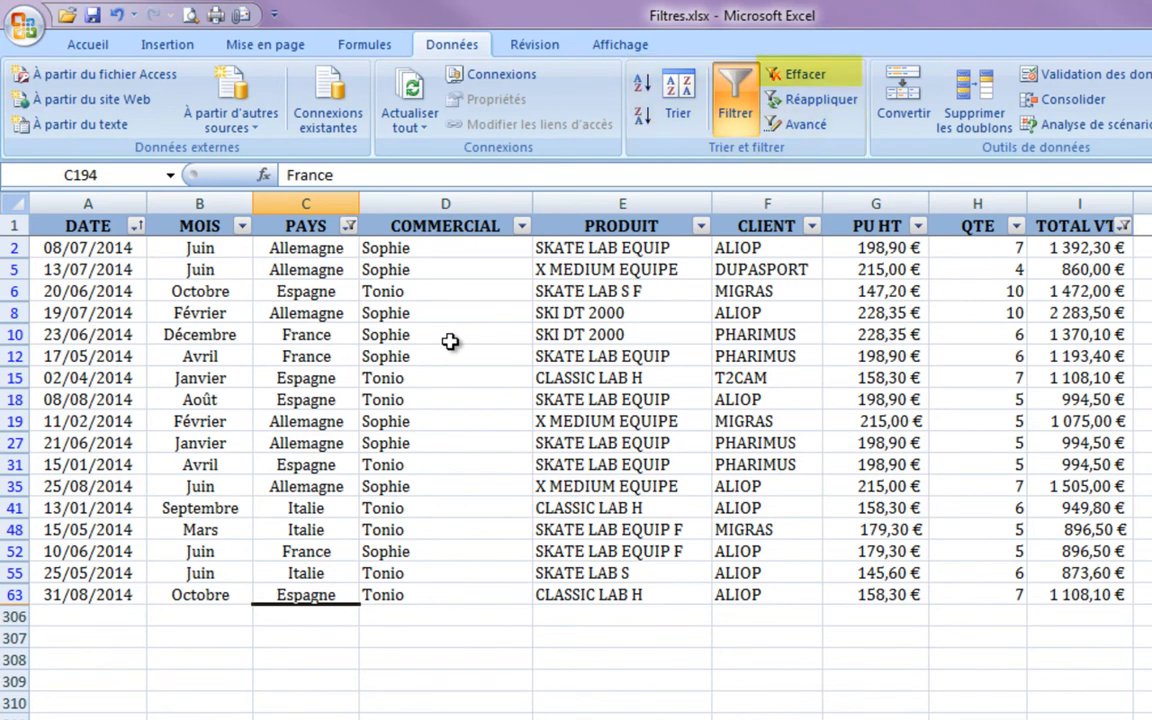
pyautogui.click(795, 76)
pyautogui.click(624, 327)
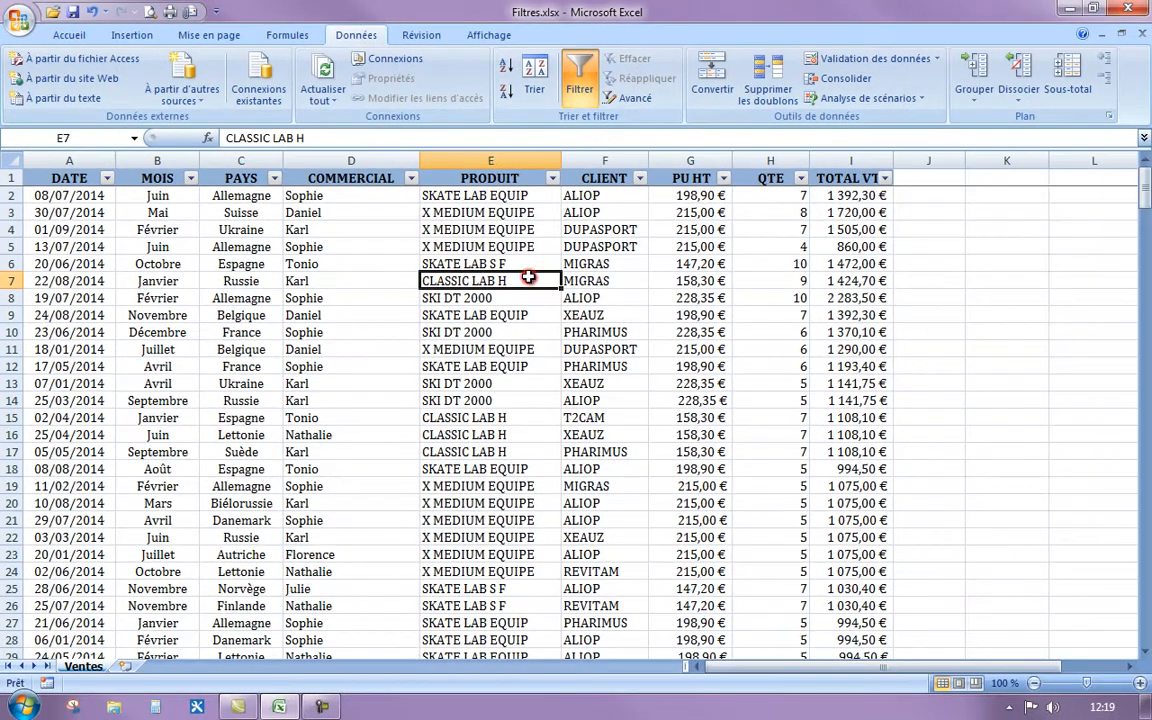